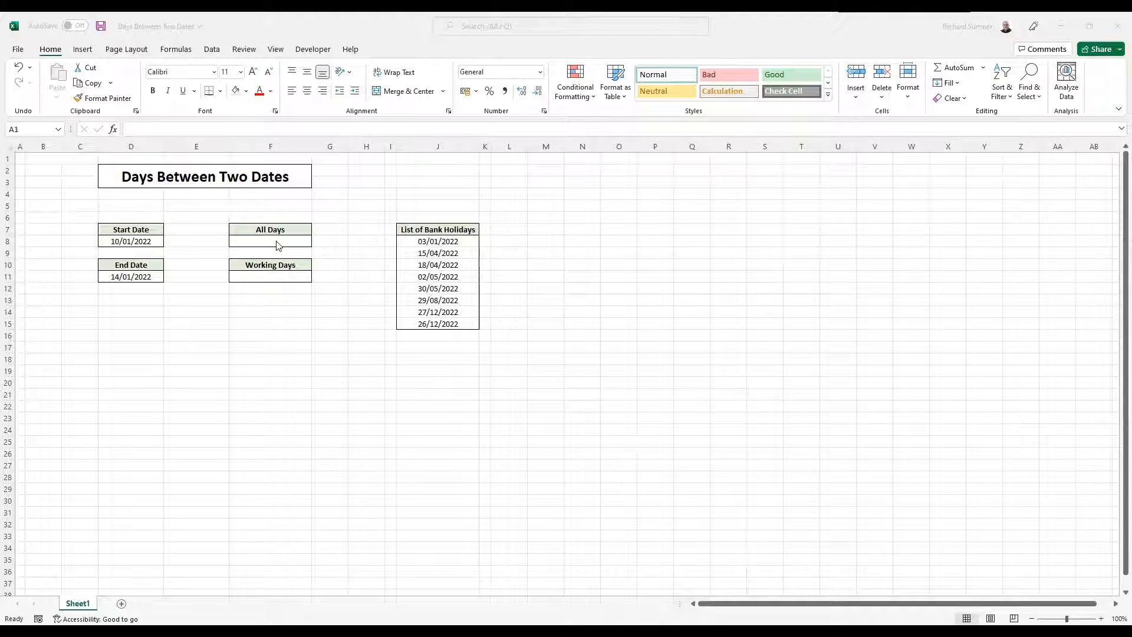
# Calculate All Days in cell F8 by subtracting the start date from the end date with =D11-D8.
pyautogui.click(121, 242)
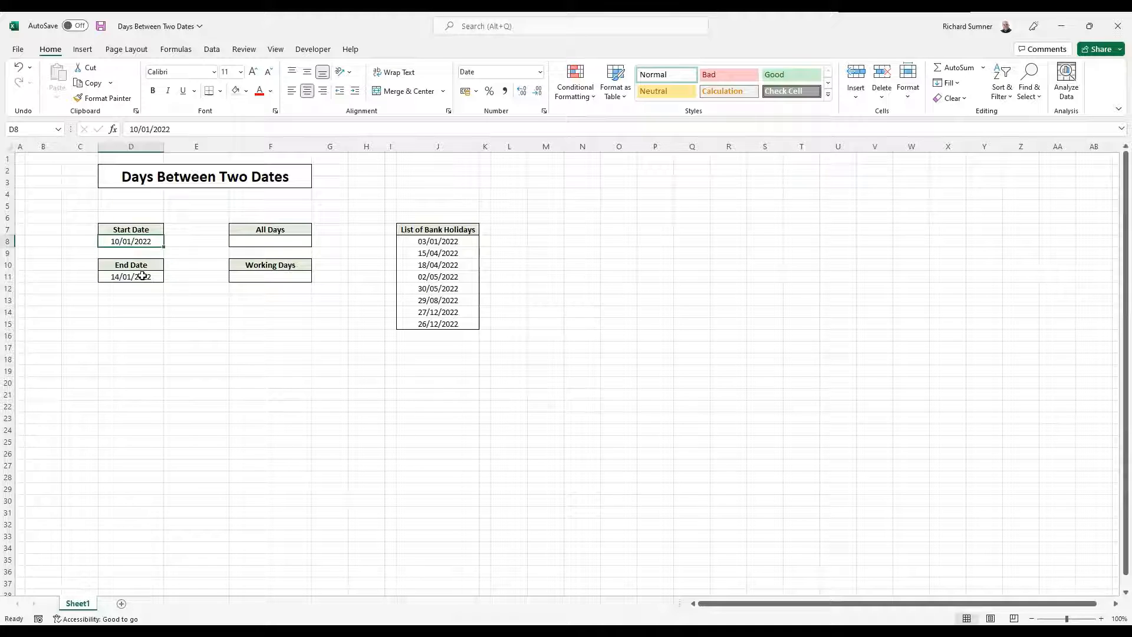
pyautogui.click(143, 275)
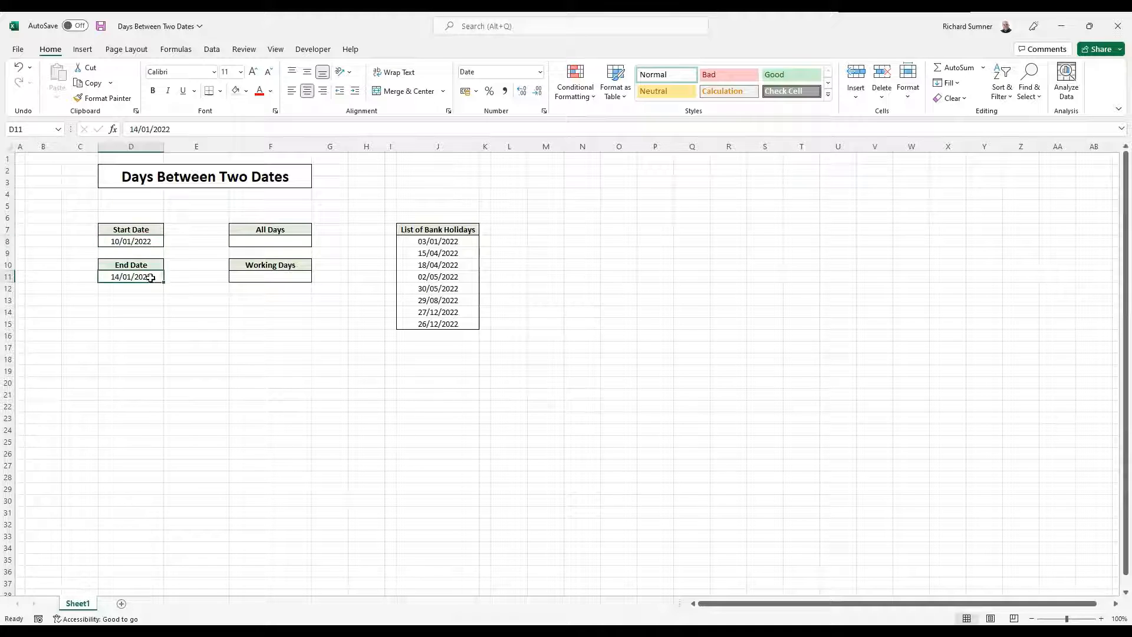
pyautogui.click(259, 241)
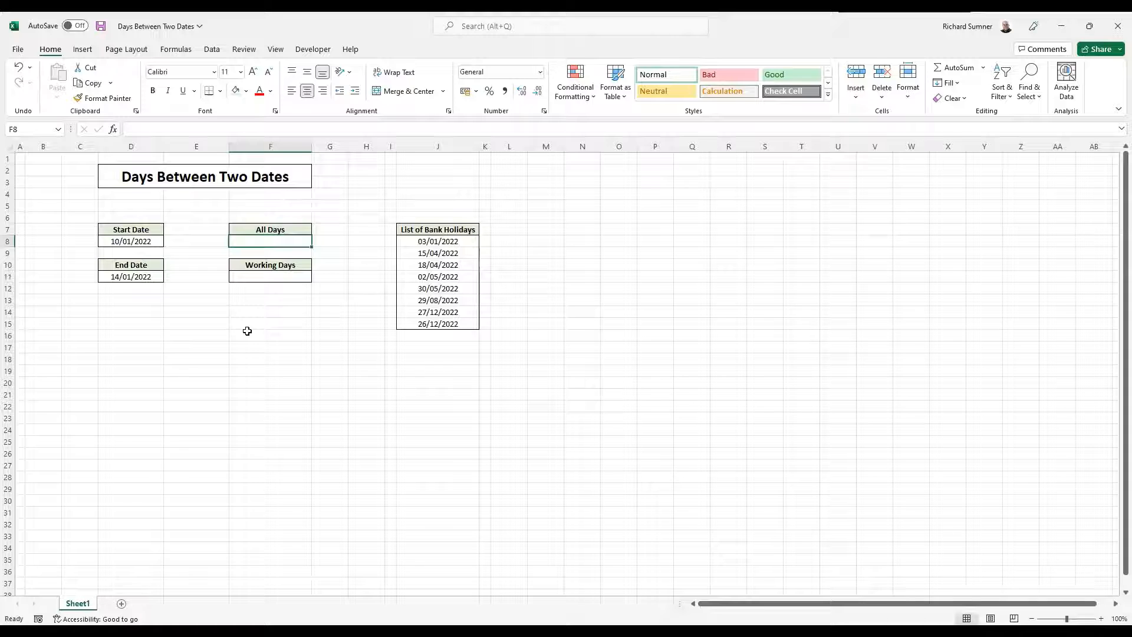
pyautogui.write('=')
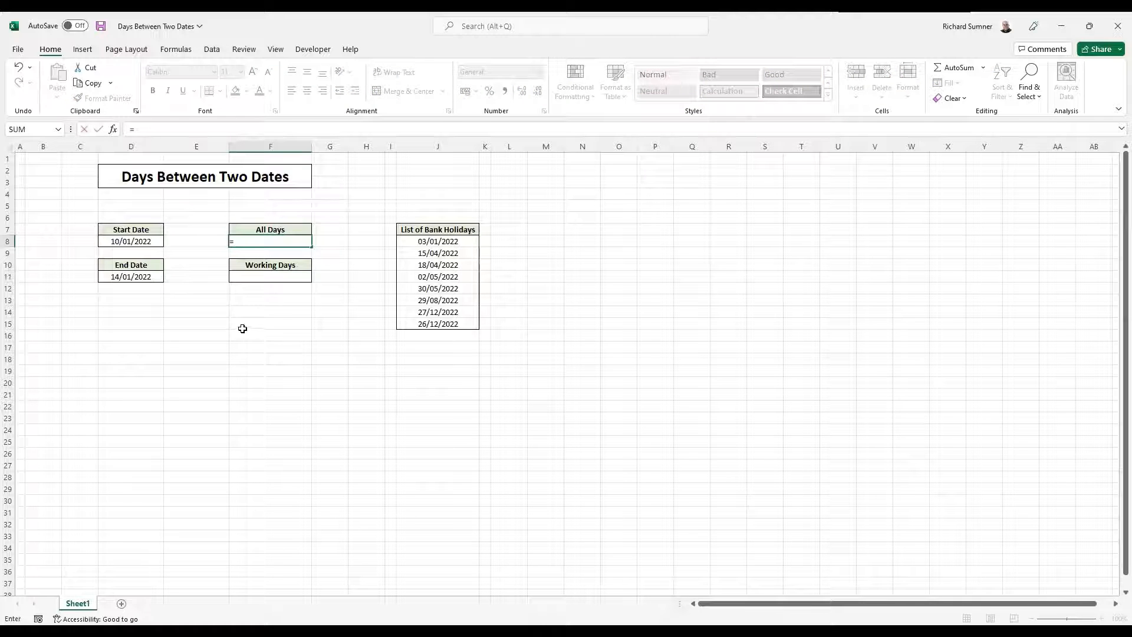
pyautogui.click(148, 276)
pyautogui.write('-')
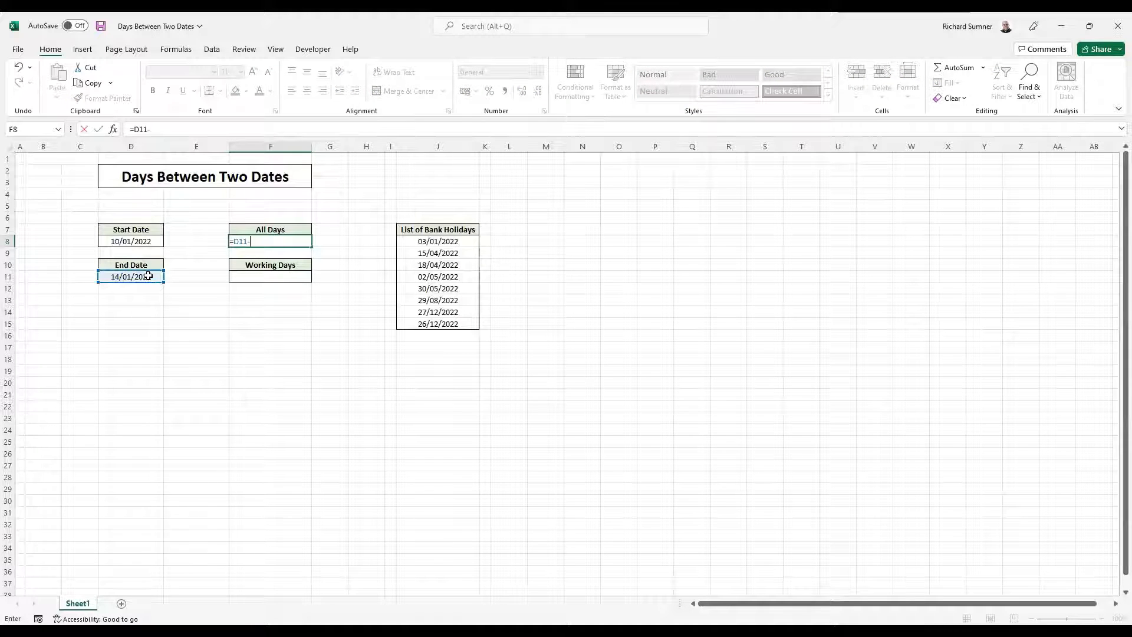
pyautogui.click(131, 241)
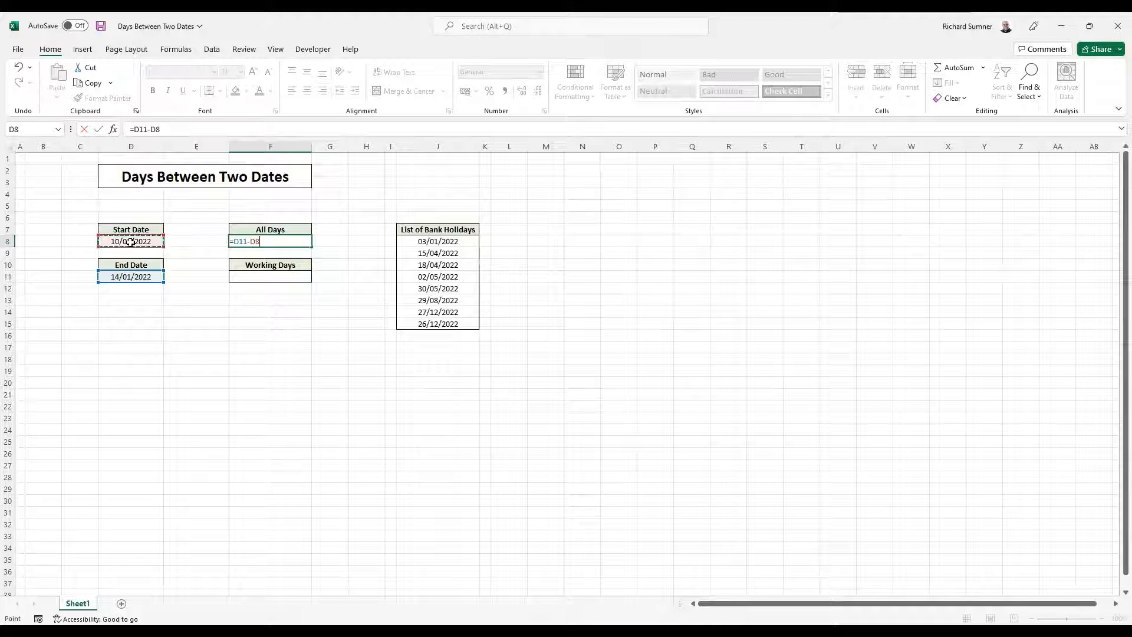
pyautogui.press('Return')
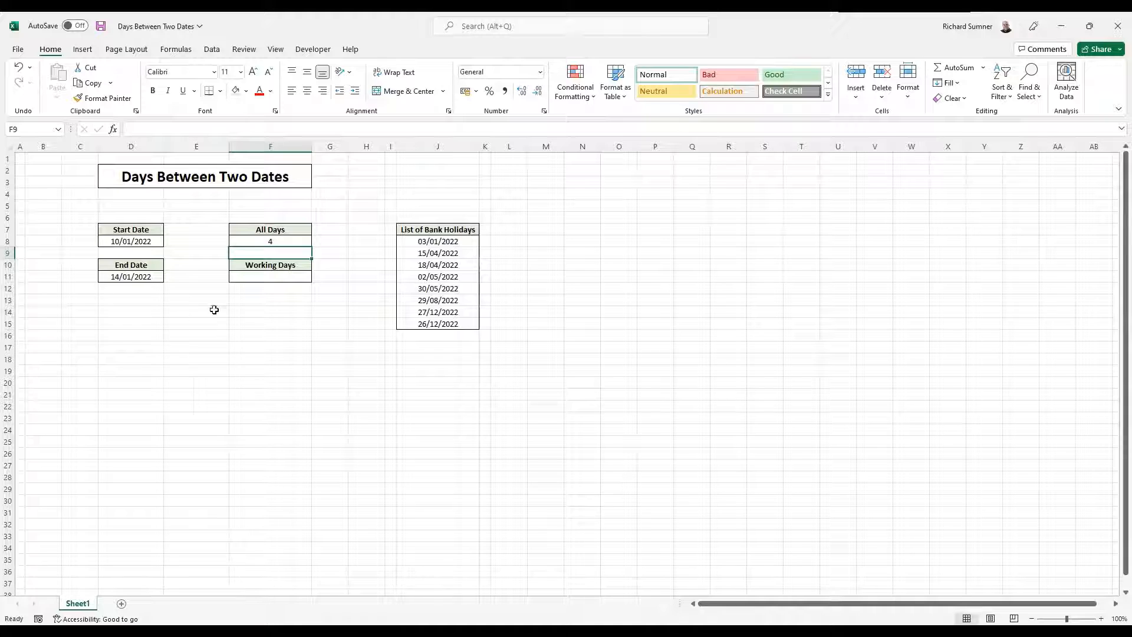
# Begin a NETWORKDAYS formula in Working Days cell F11, using D8 as the start date and D11 as the end date.
pyautogui.click(246, 279)
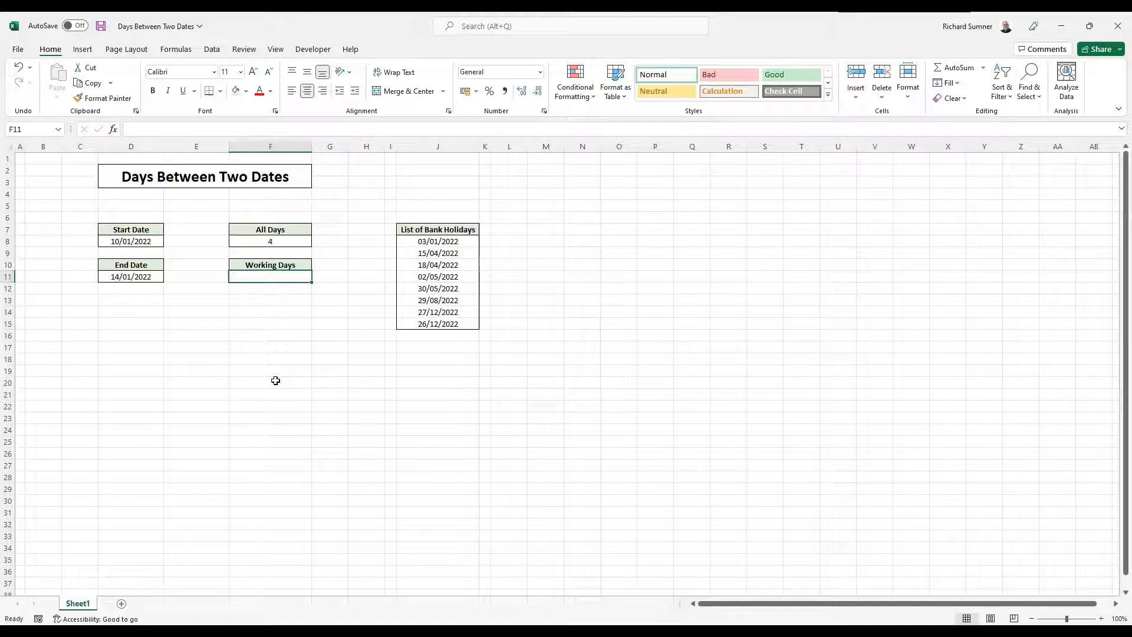
pyautogui.write('=')
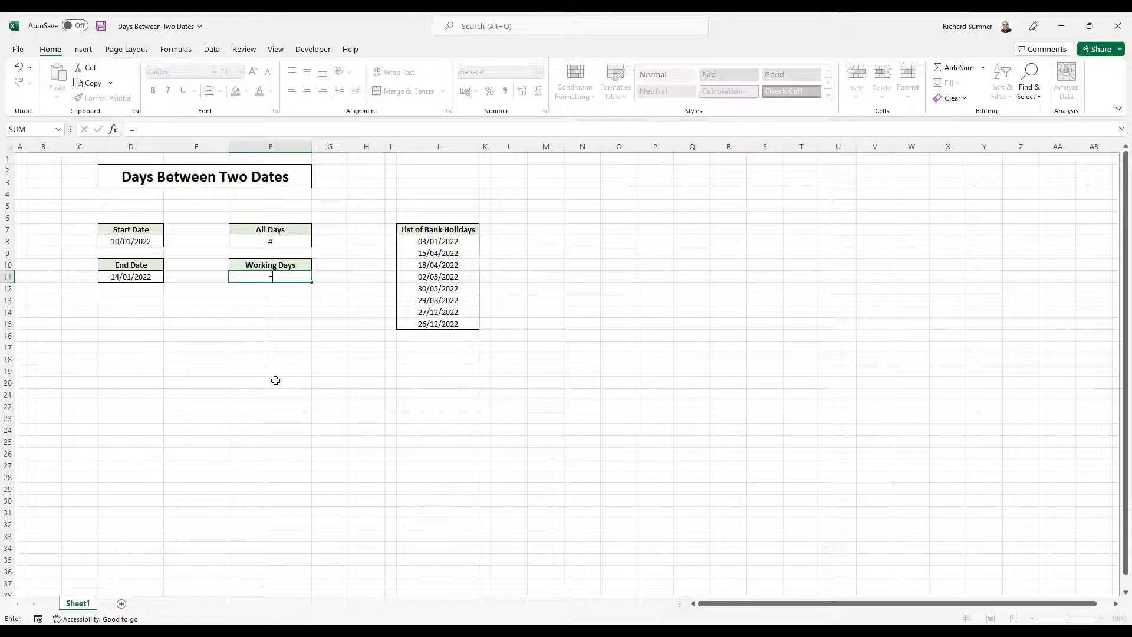
pyautogui.write('NETWORK')
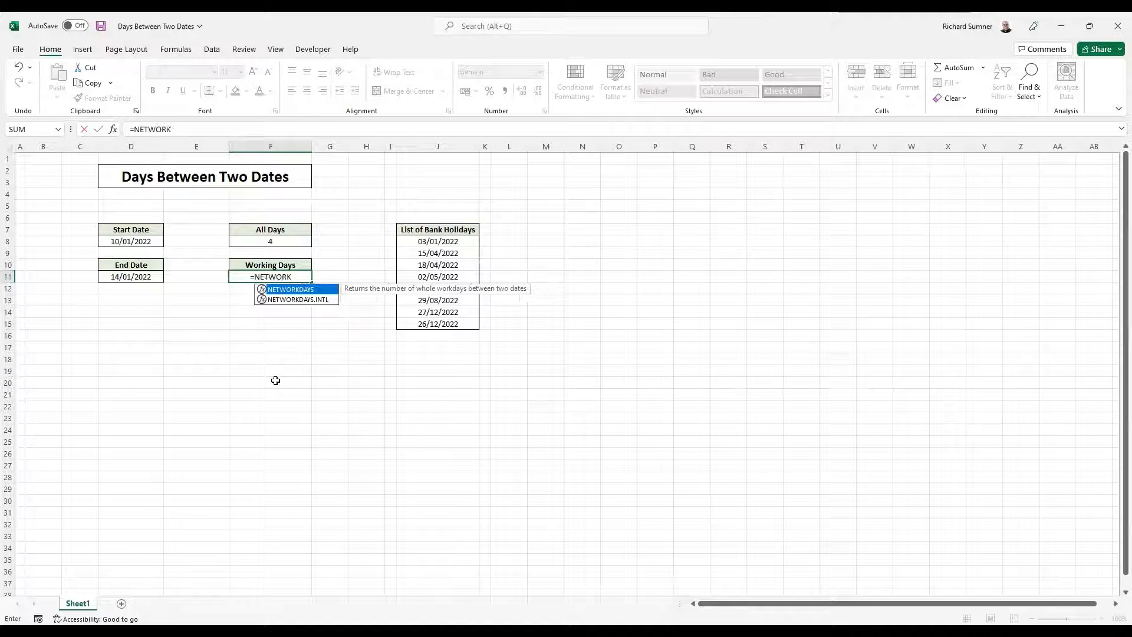
pyautogui.write('D')
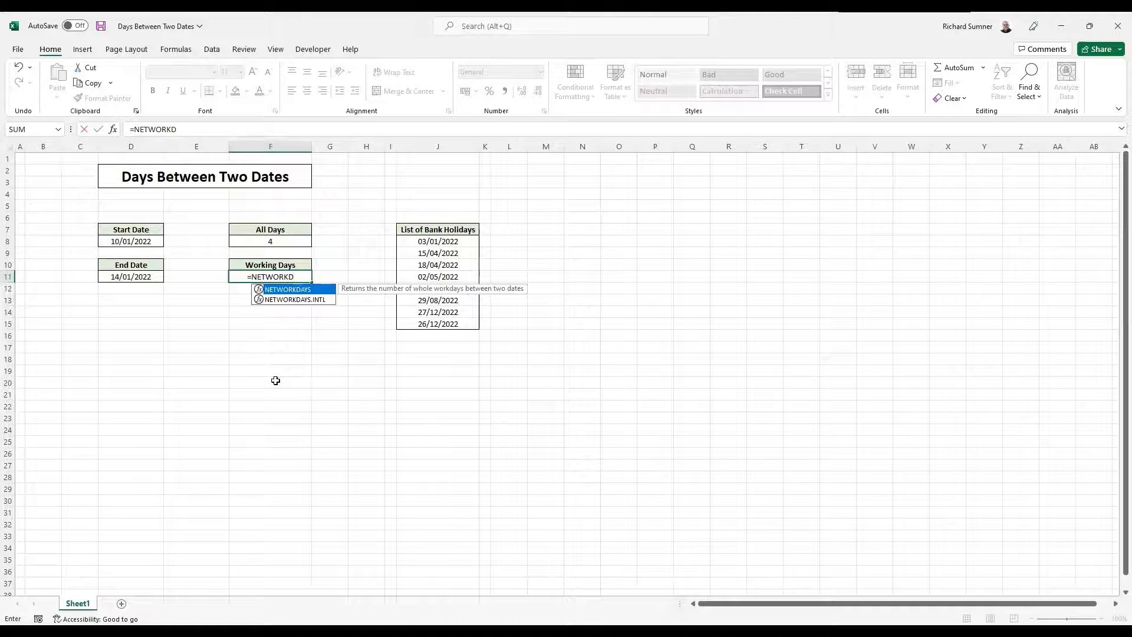
pyautogui.write('AYS')
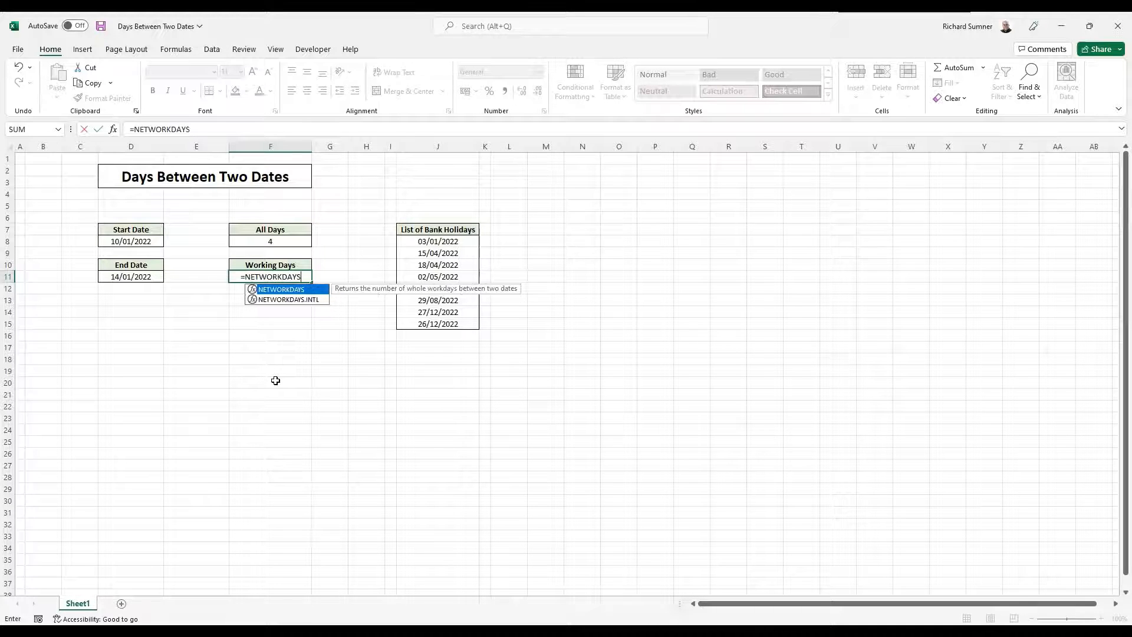
pyautogui.write('(')
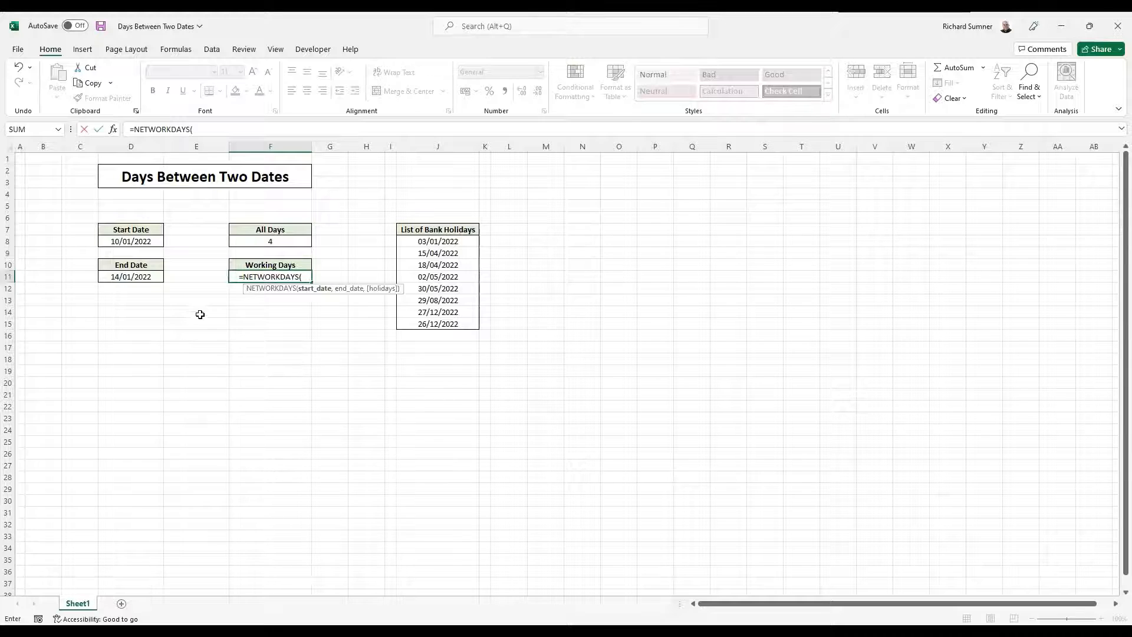
pyautogui.click(141, 239)
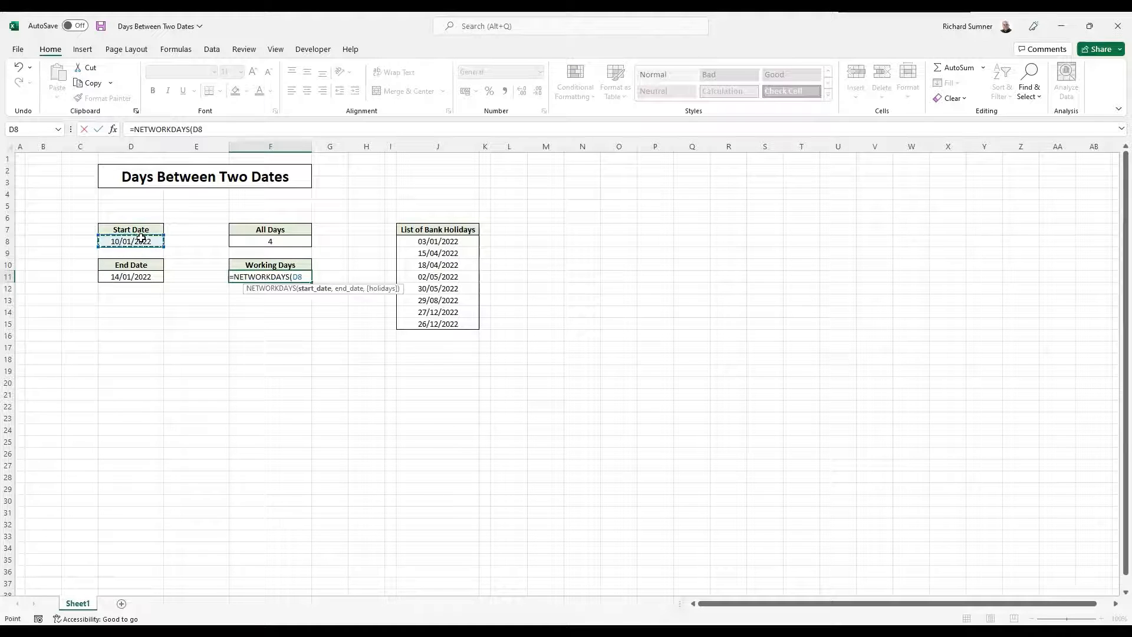
pyautogui.write(', D11')
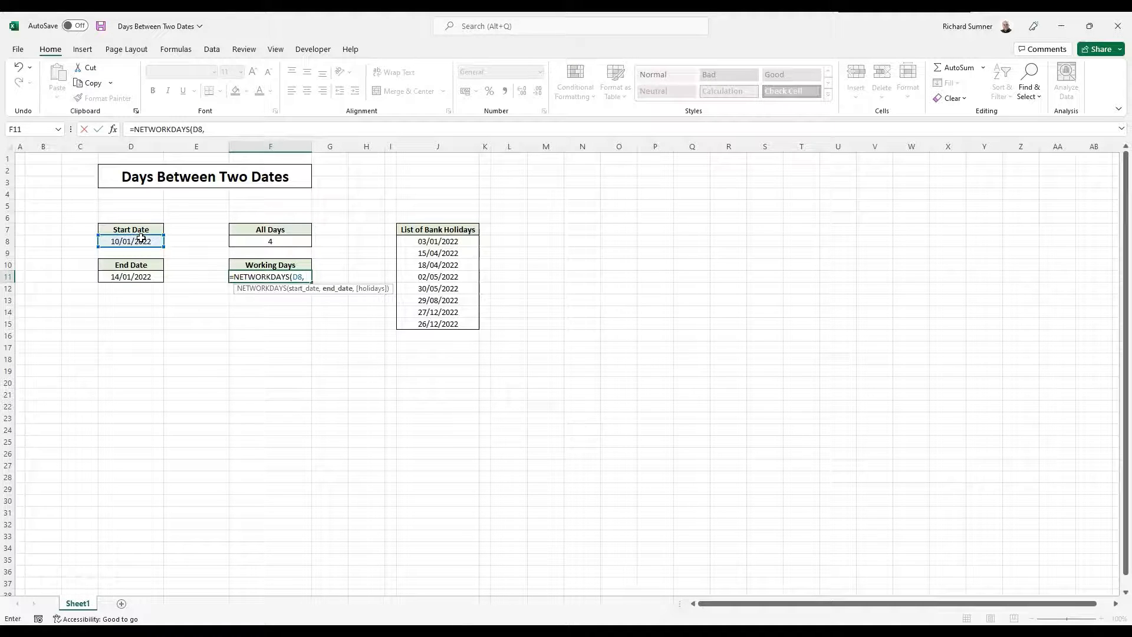
pyautogui.click(141, 274)
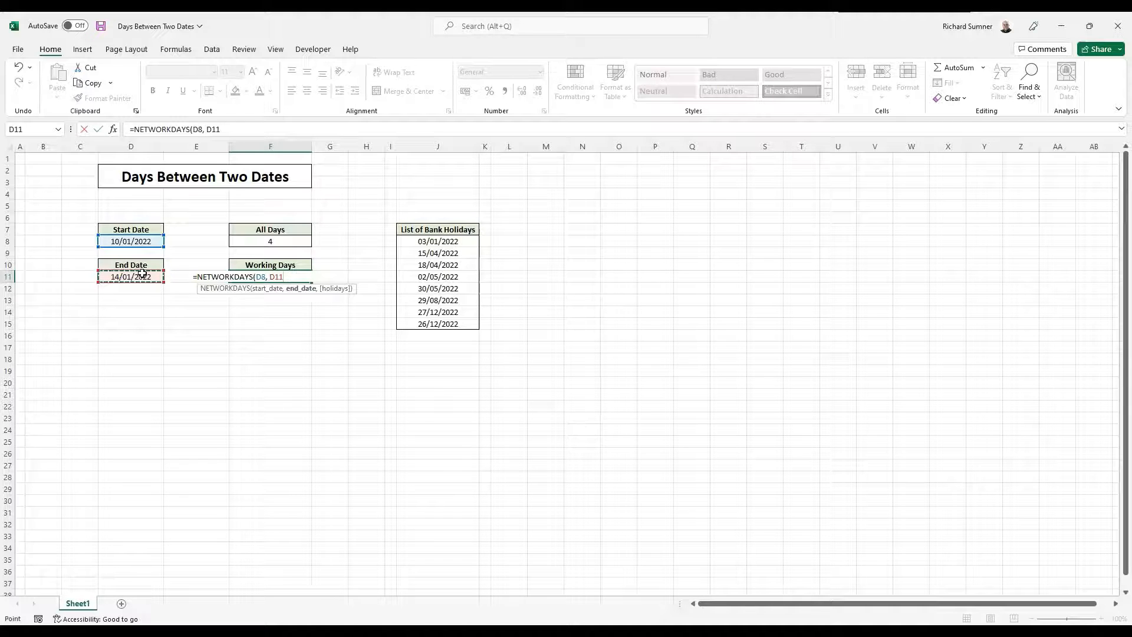
# Complete the NETWORKDAYS formula with the bank holiday list as the absolute range $J$8:$J$15.
pyautogui.write(',')
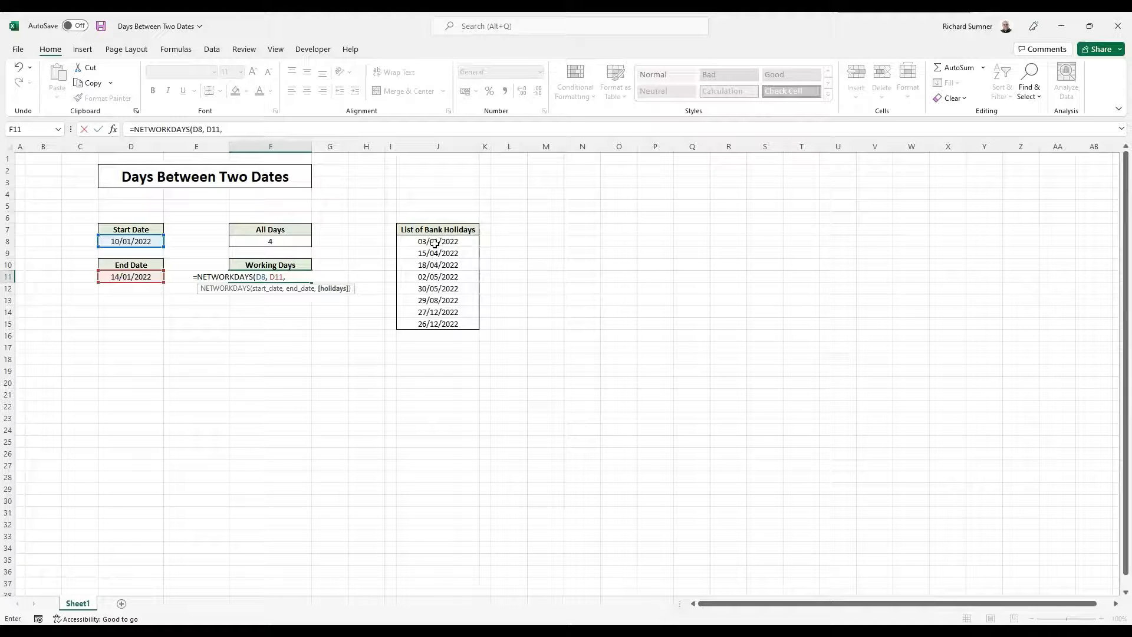
pyautogui.moveTo(437, 241); pyautogui.dragTo(428, 318)
pyautogui.press('F4')
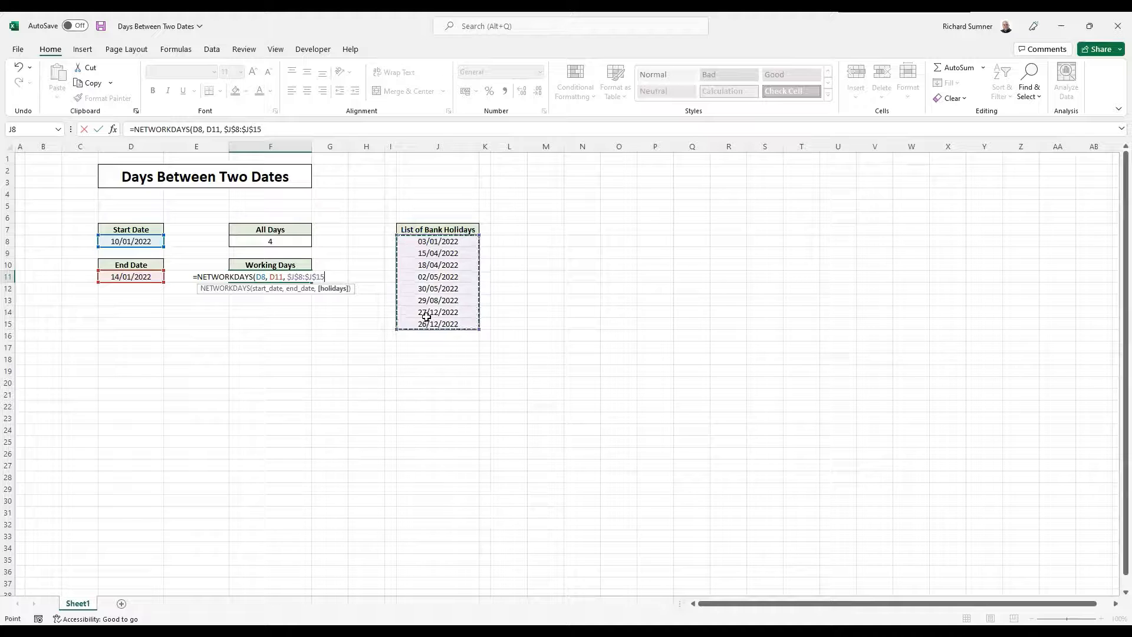
pyautogui.click(302, 129)
pyautogui.write(')')
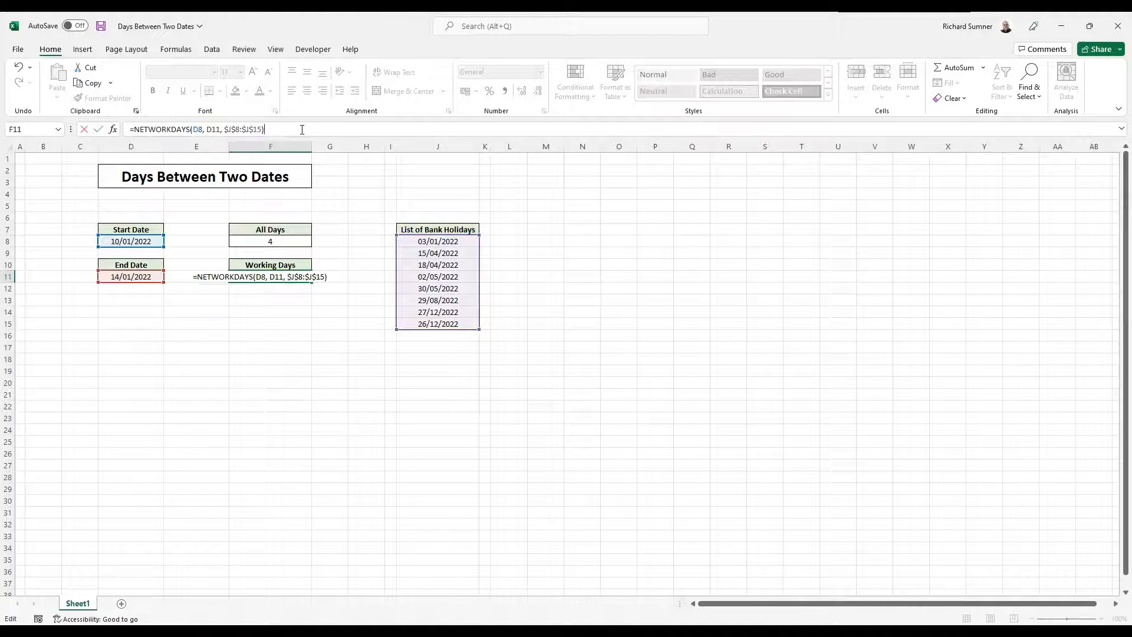
pyautogui.press('Return')
pyautogui.press('Return')
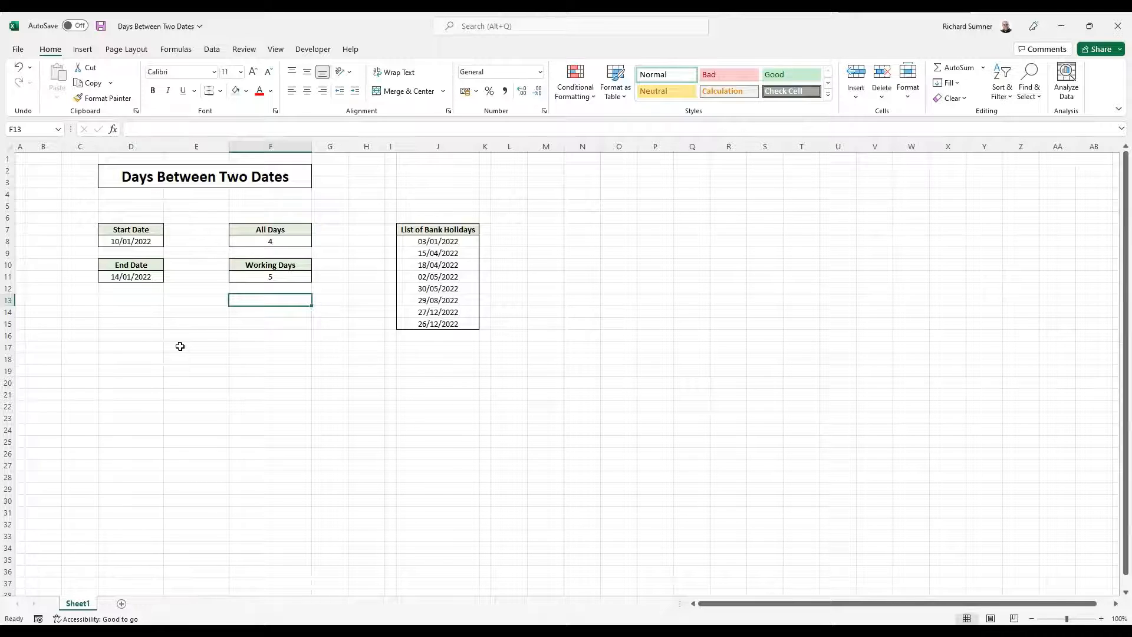
# Subtract one day from the Working Days result by appending -1 to the NETWORKDAYS formula in F11.
pyautogui.click(256, 278)
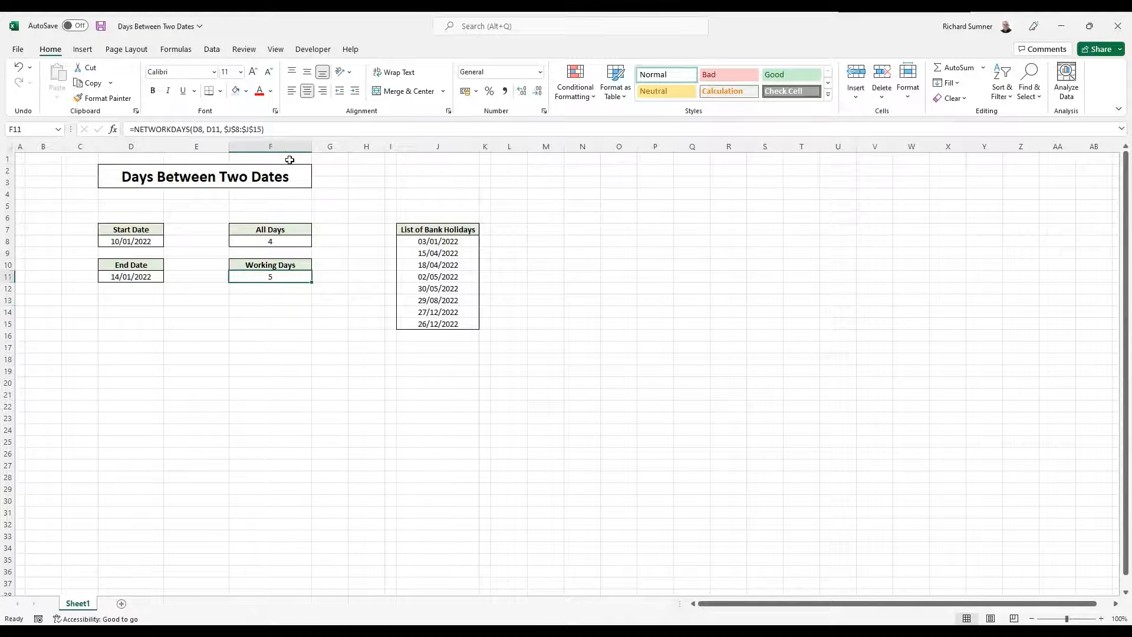
pyautogui.click(285, 131)
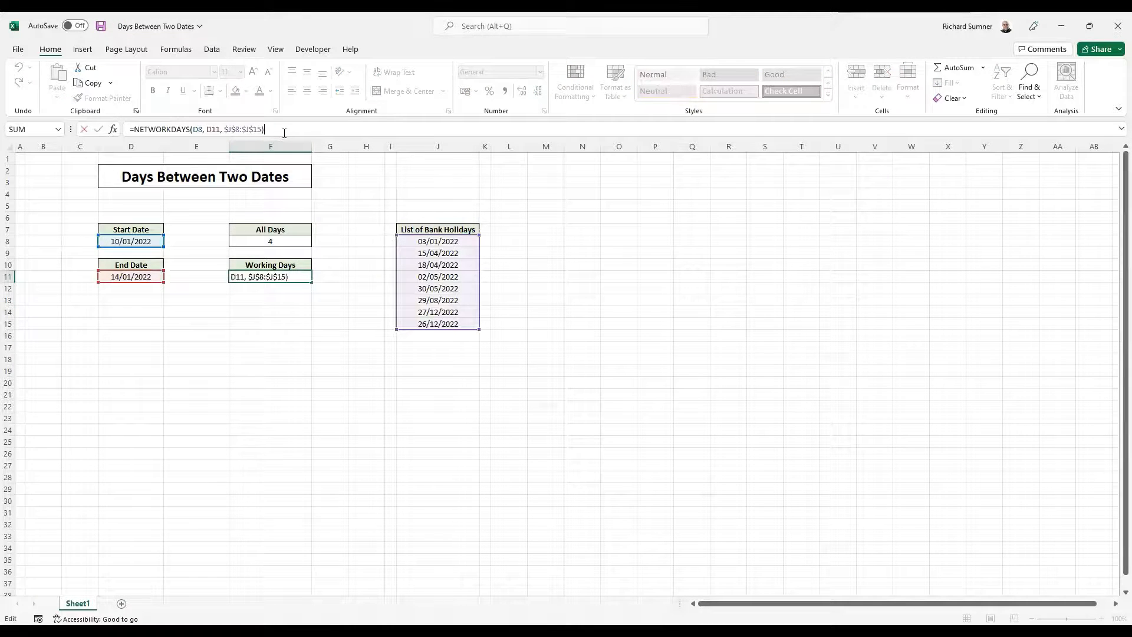
pyautogui.write('-1')
pyautogui.press('Return')
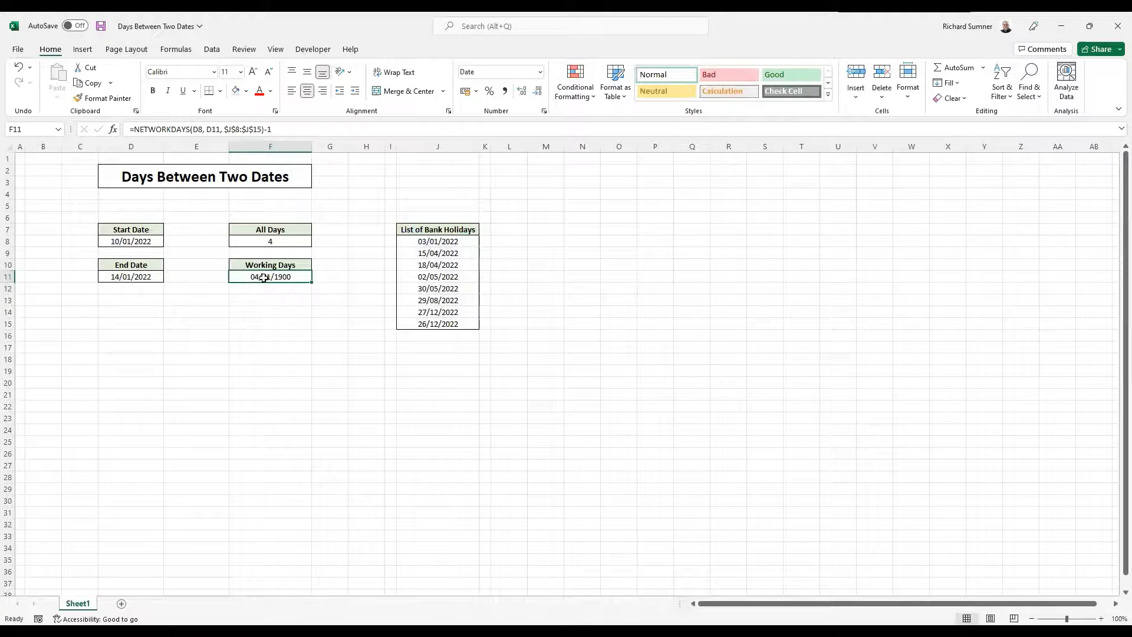
# Set the number format of Working Days cell F11 to General.
pyautogui.rightClick(294, 279)
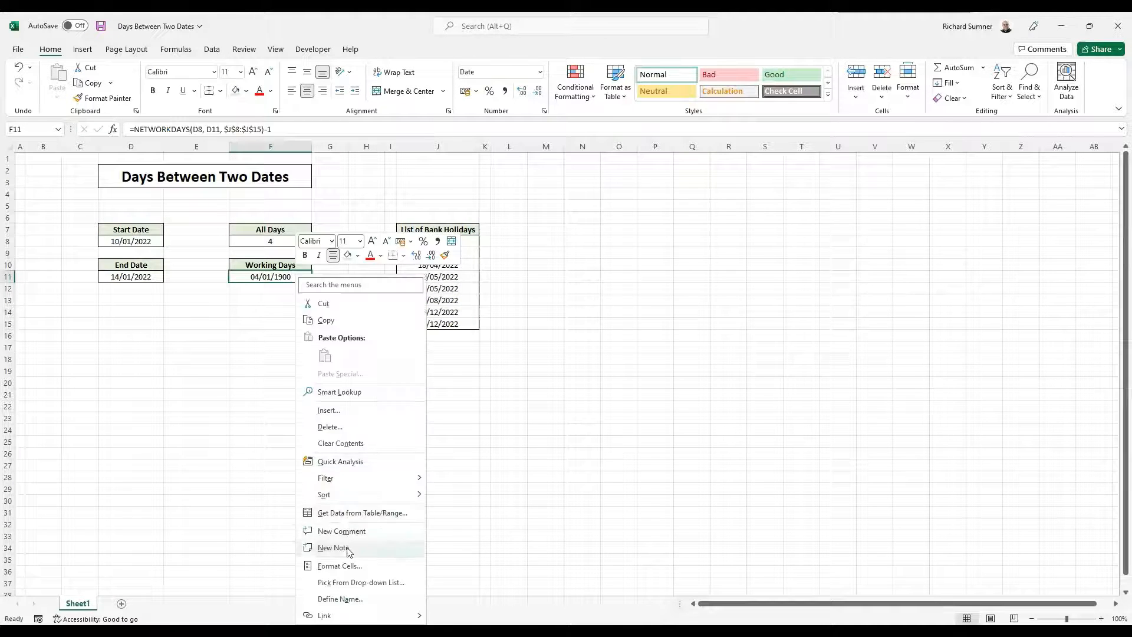
pyautogui.click(339, 565)
pyautogui.click(218, 389)
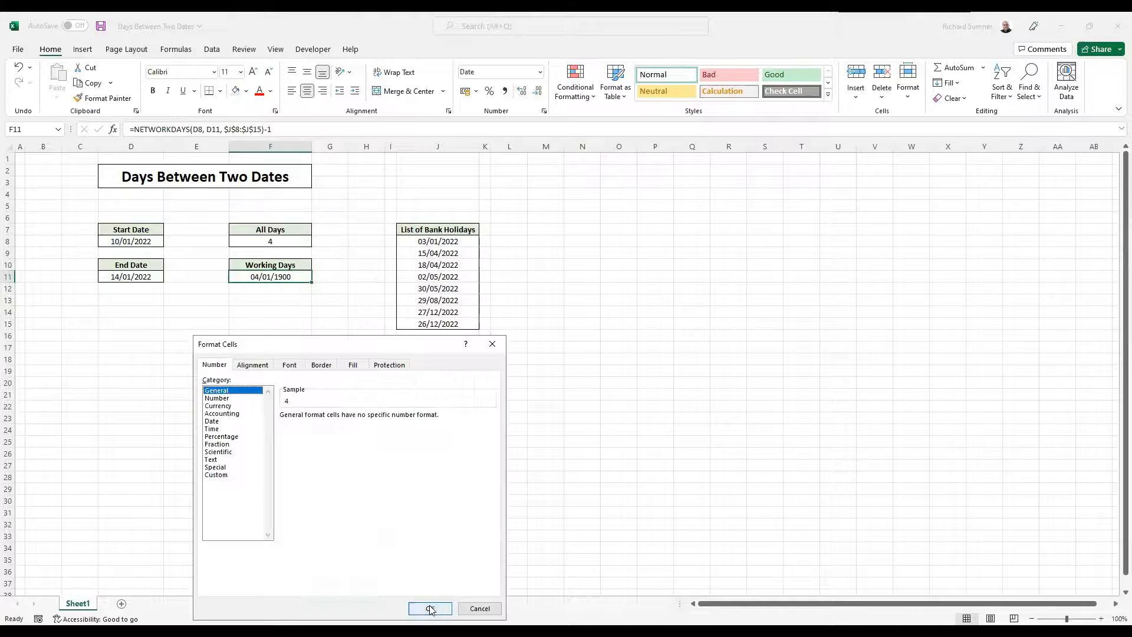
pyautogui.click(430, 608)
pyautogui.click(110, 356)
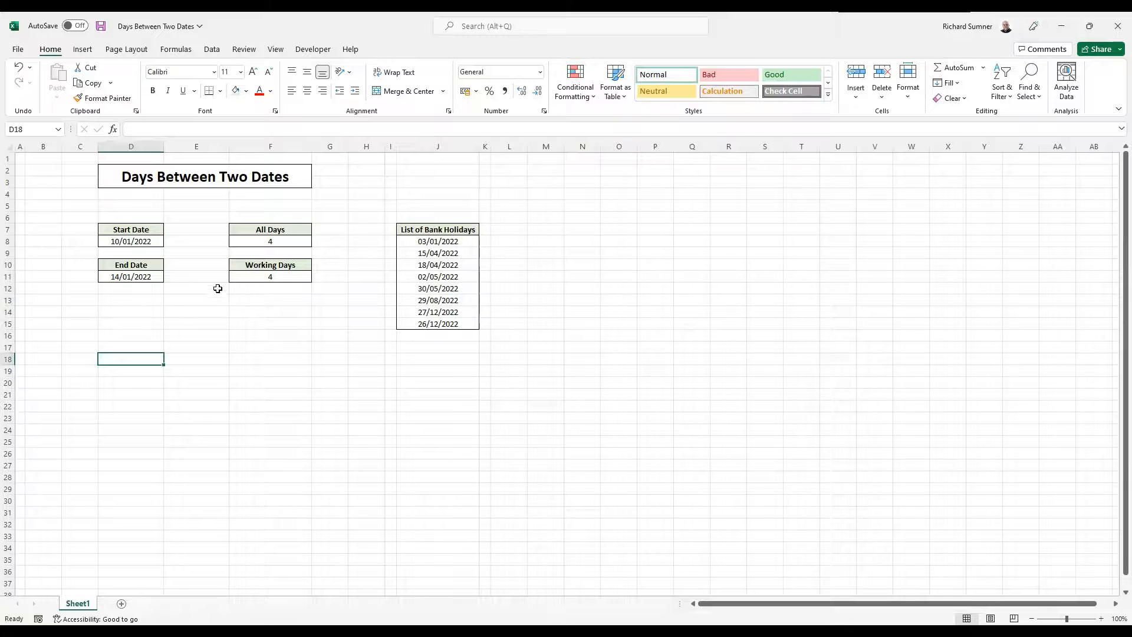
# Change the Start Date to 1 January 2022 and the End Date to 10 June 2022.
pyautogui.click(150, 239)
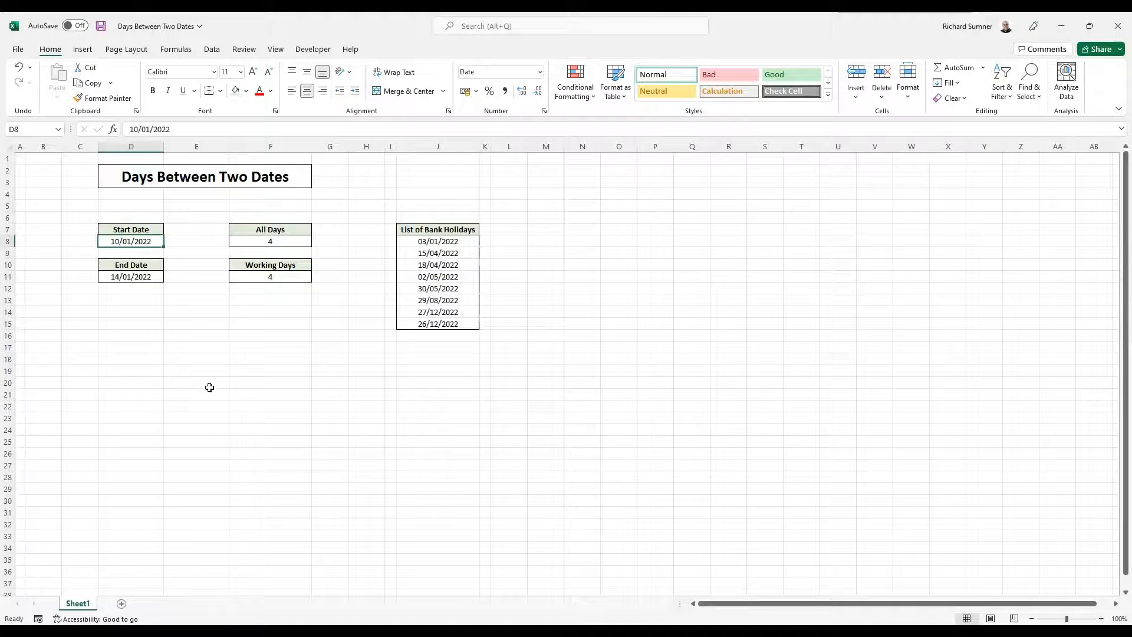
pyautogui.write('1 jan')
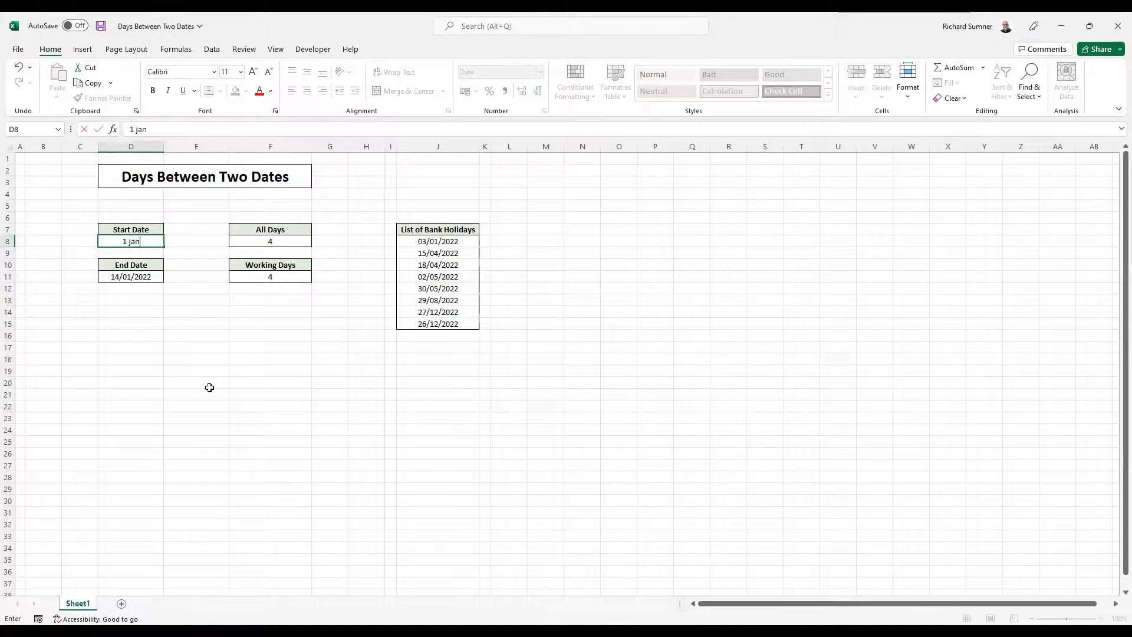
pyautogui.press('Return')
pyautogui.press('Down')
pyautogui.press('Down')
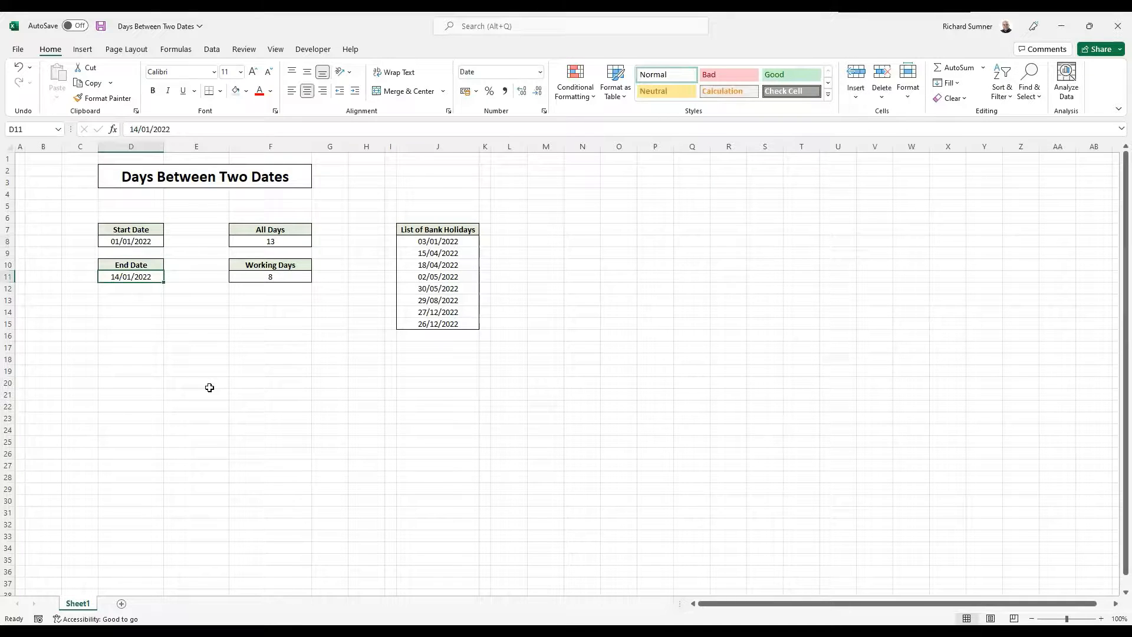
pyautogui.write('10 june')
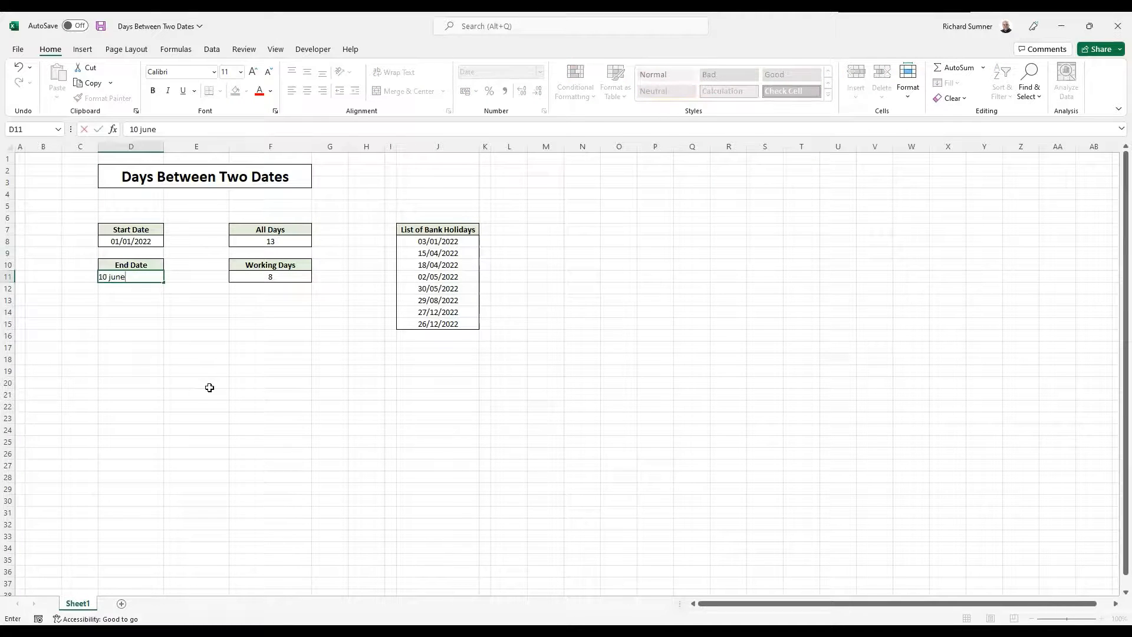
pyautogui.press('Return')
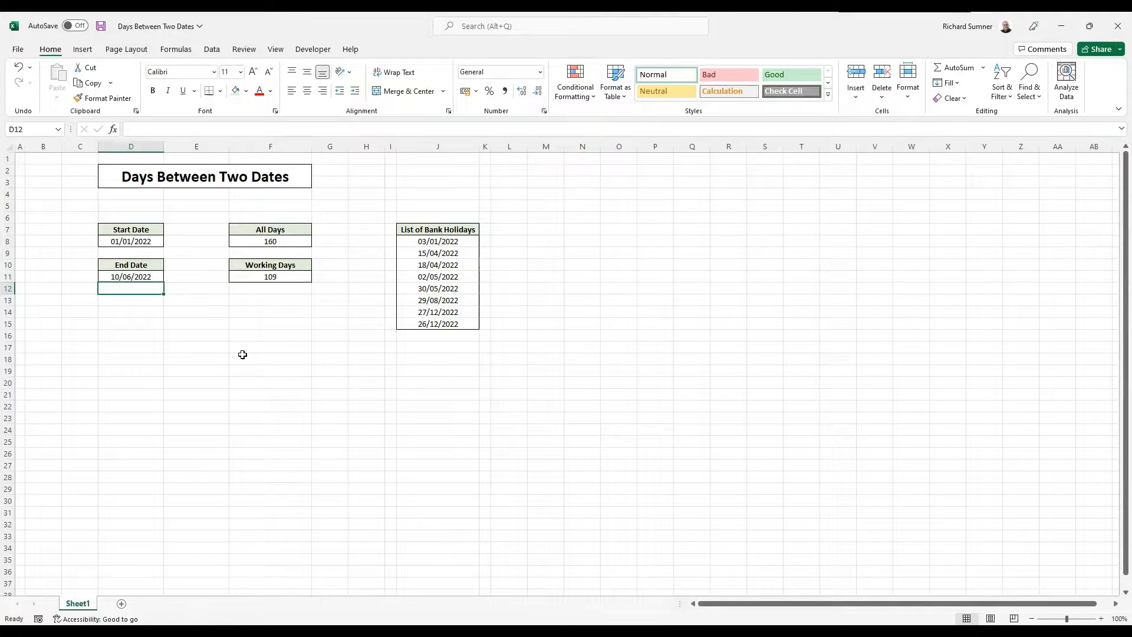
# Return the cell selection to A1.
pyautogui.press('Left')
pyautogui.press('Left')
pyautogui.press('Left')
pyautogui.press('Up')
pyautogui.press('Up')
pyautogui.press('Up')
pyautogui.press('Up')
pyautogui.press('Up')
pyautogui.press('Up')
pyautogui.press('Up')
pyautogui.press('Up')
pyautogui.press('Up')
pyautogui.press('Up')
pyautogui.press('Up')
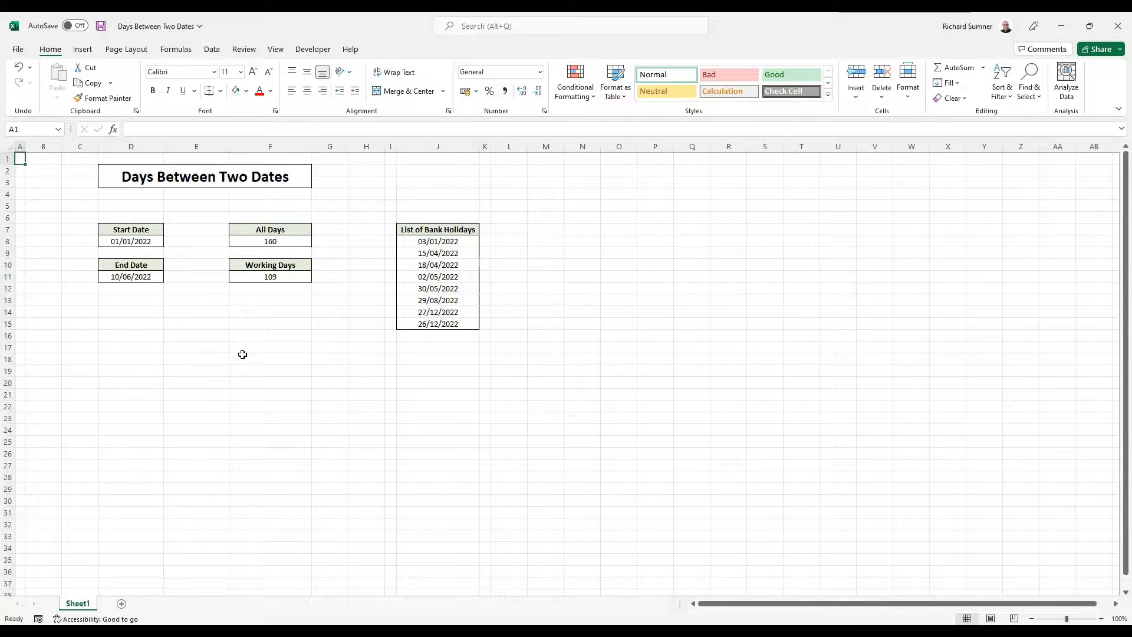